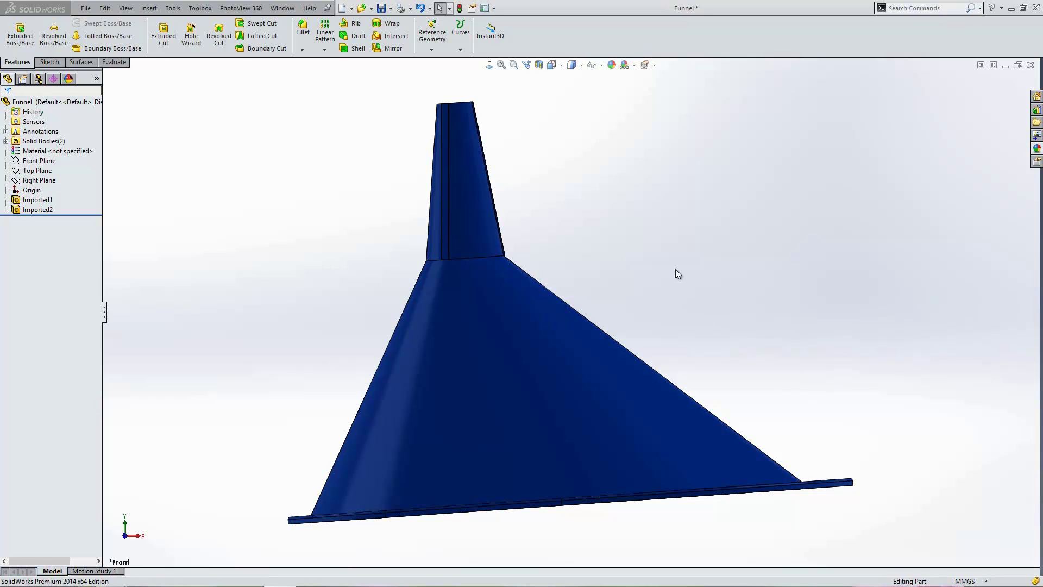
{"action": "key", "text": "space"}
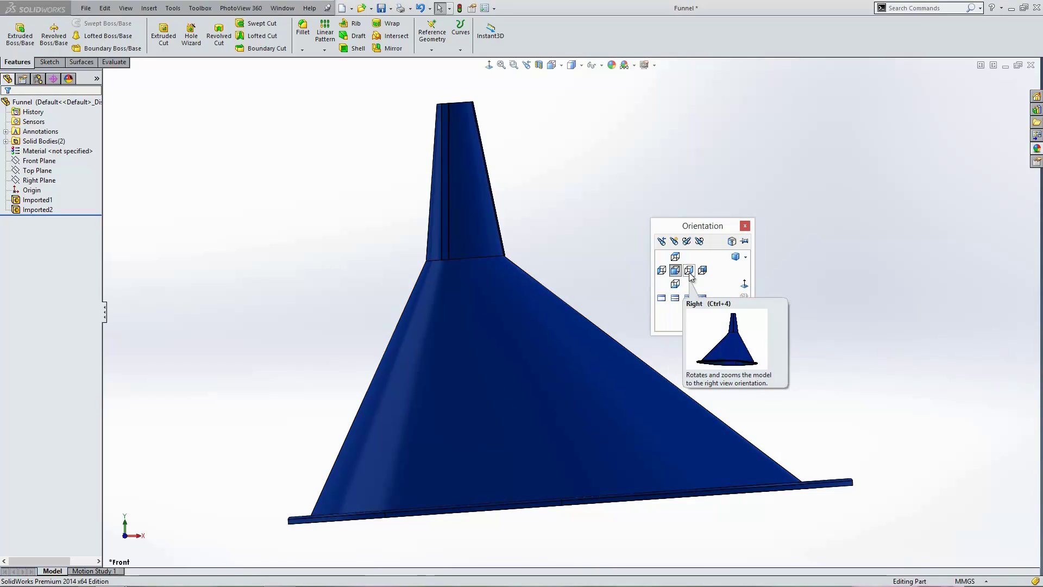
{"action": "left_click", "coordinate": [735, 257]}
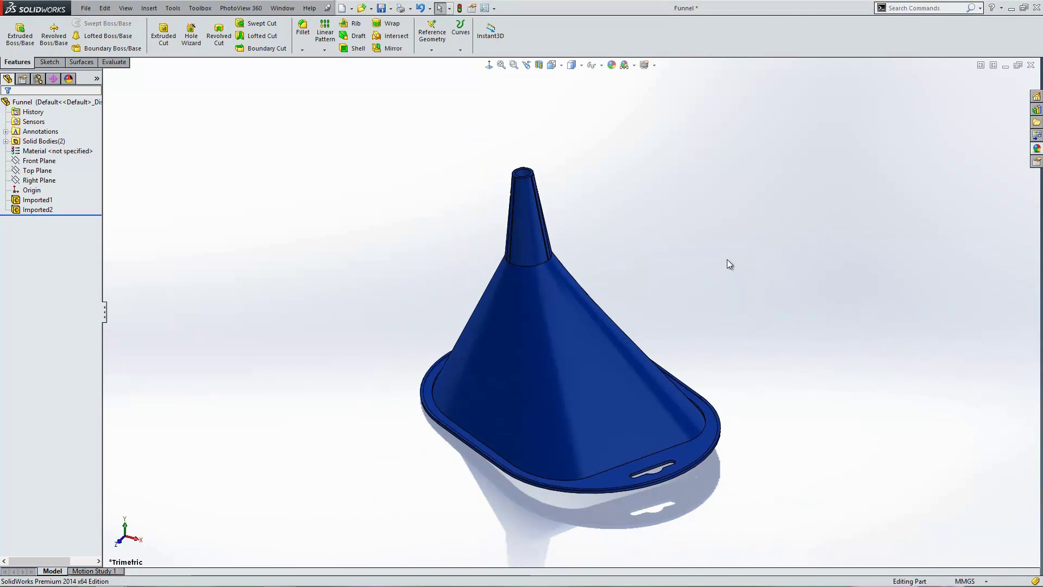
{"action": "key", "text": "space"}
{"action": "left_click", "coordinate": [662, 261]}
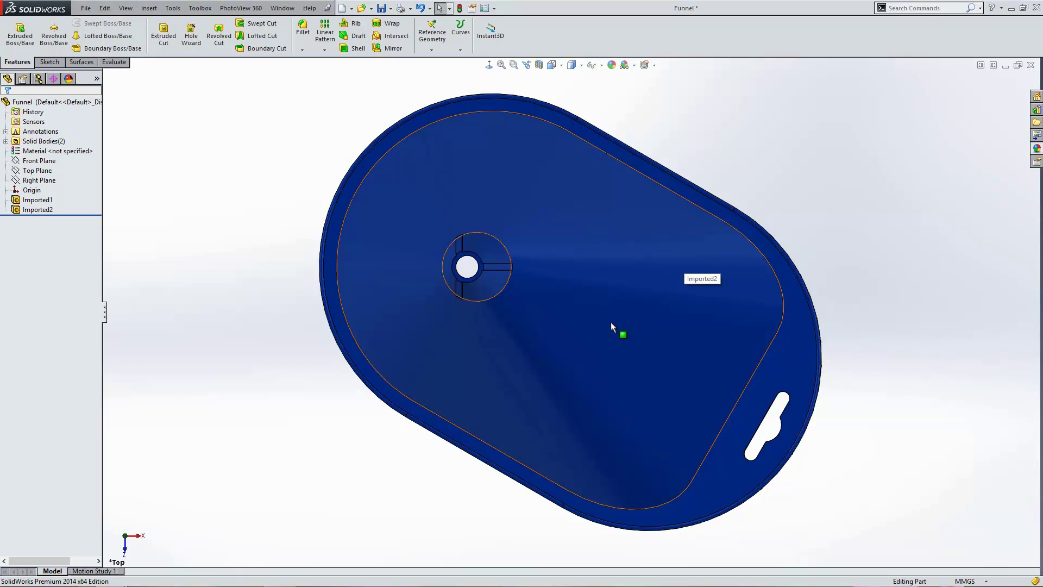
{"action": "middle_click_drag", "start_coordinate": [611, 321], "coordinate": [503, 250]}
{"action": "left_click", "coordinate": [498, 179]}
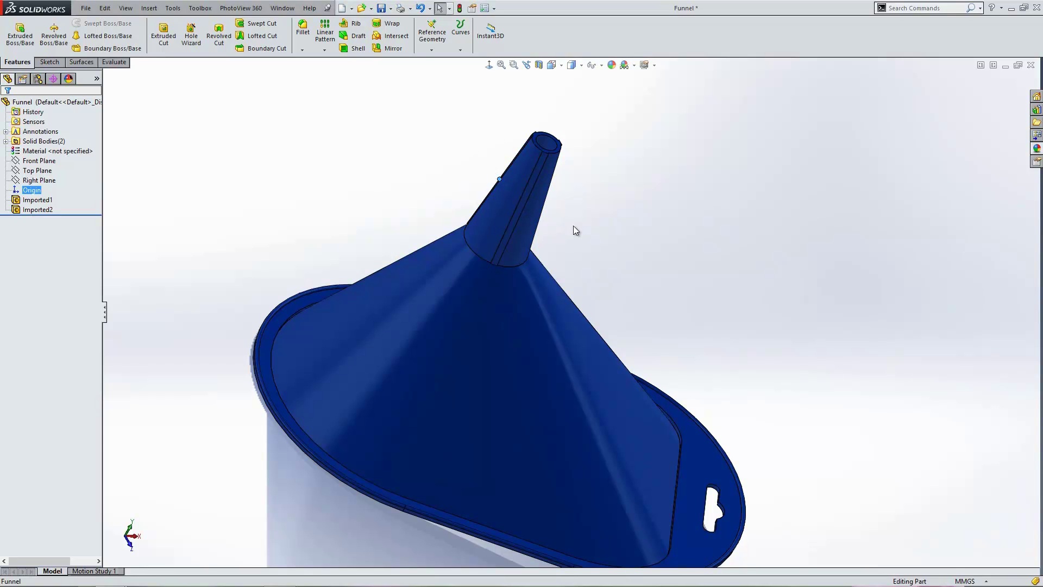
{"action": "middle_click_drag", "start_coordinate": [572, 228], "coordinate": [544, 225]}
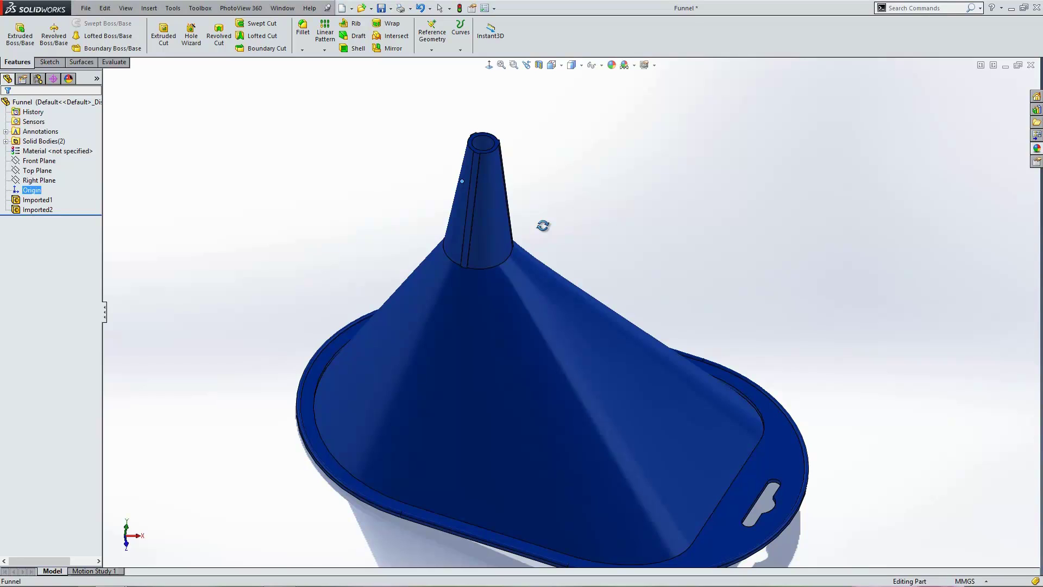
{"action": "key", "text": "Escape"}
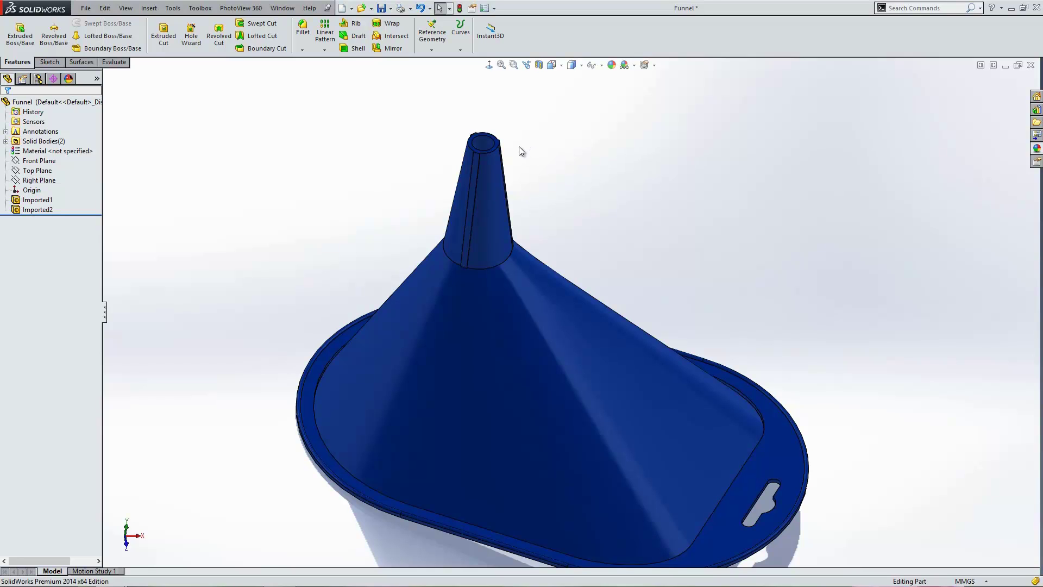
Start a sketch on the spout's end ring face and view it normal to the screen
{"action": "left_click", "coordinate": [431, 32]}
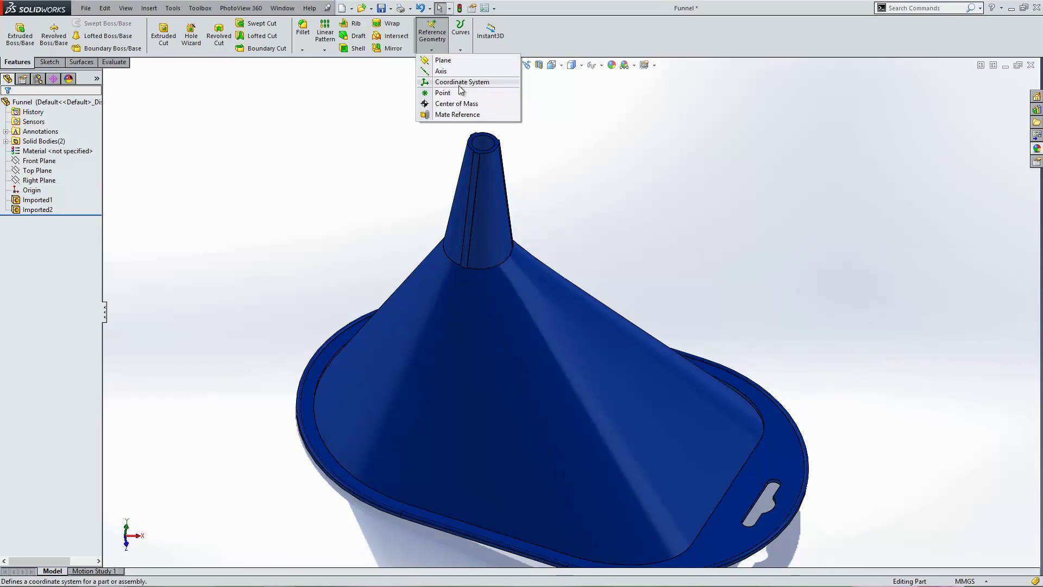
{"action": "left_click", "coordinate": [606, 179]}
{"action": "scroll", "coordinate": [509, 144], "scroll_direction": "down", "scroll_amount": 5}
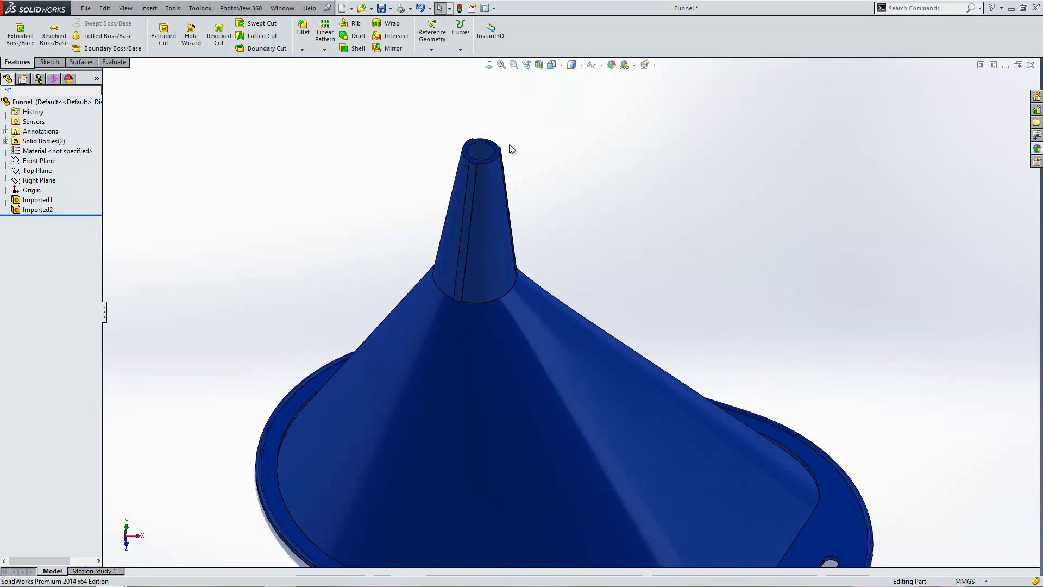
{"action": "left_click", "coordinate": [510, 204]}
{"action": "left_click", "coordinate": [544, 170]}
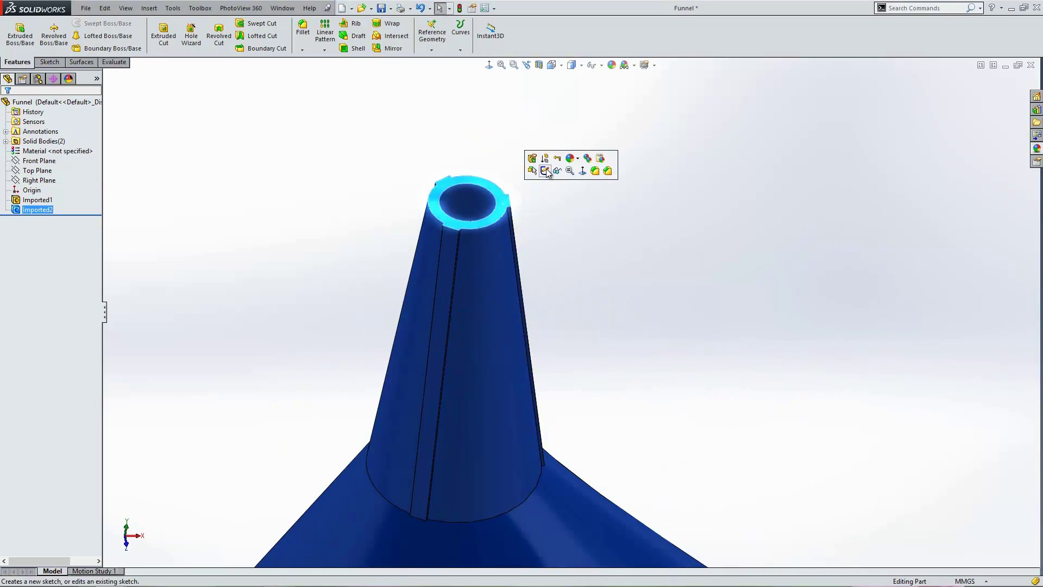
{"action": "left_click", "coordinate": [490, 65]}
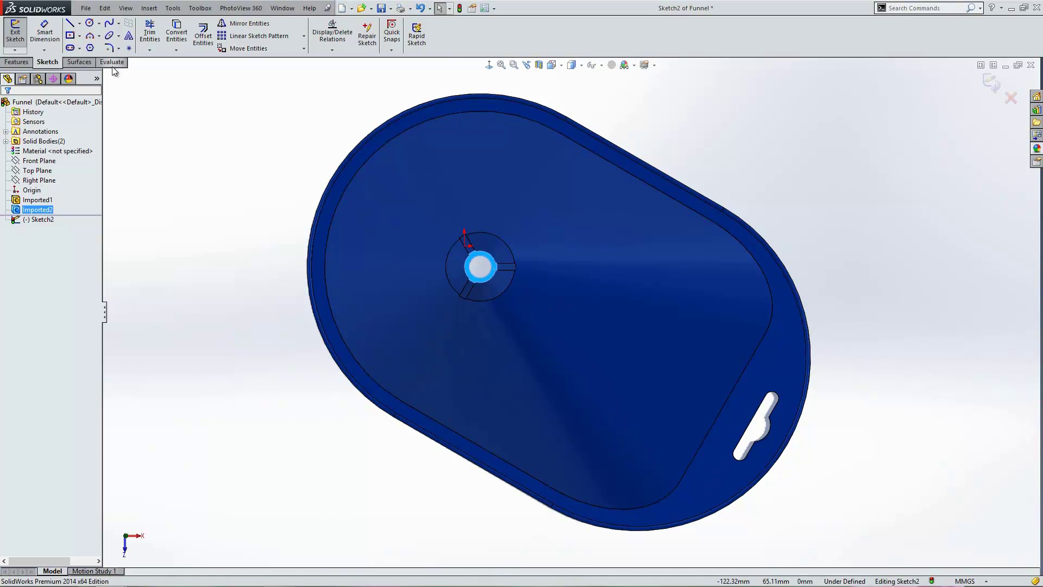
Draw a straight line from the spout centre to the rim slot and exit the sketch
{"action": "left_click", "coordinate": [80, 24]}
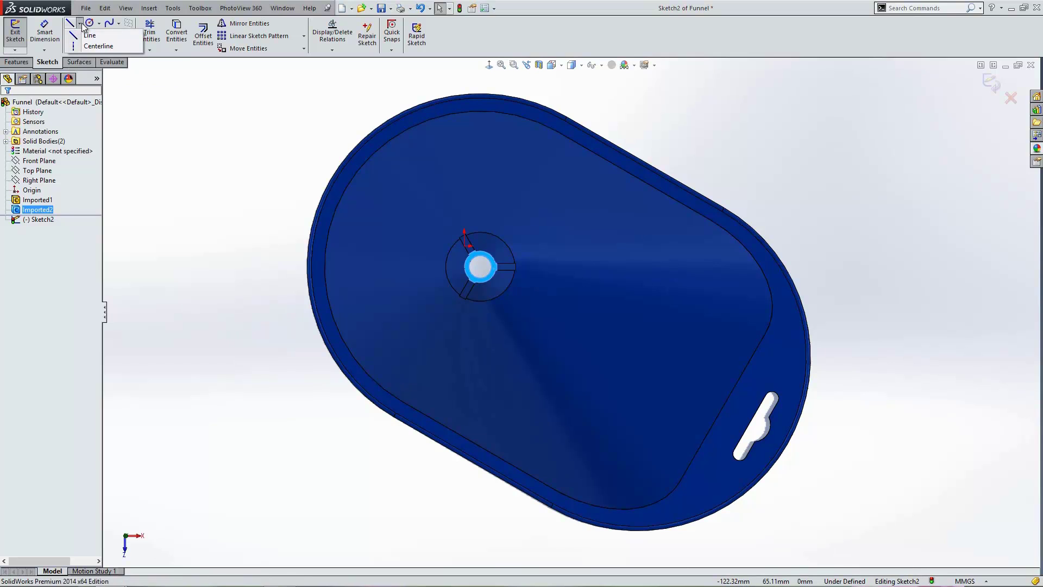
{"action": "left_click", "coordinate": [89, 35]}
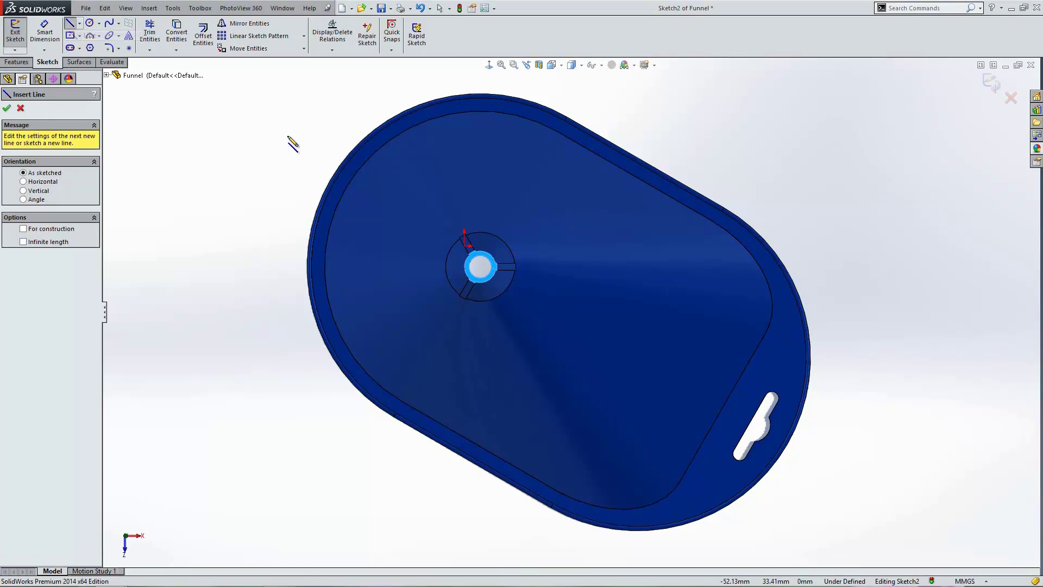
{"action": "left_click", "coordinate": [491, 270]}
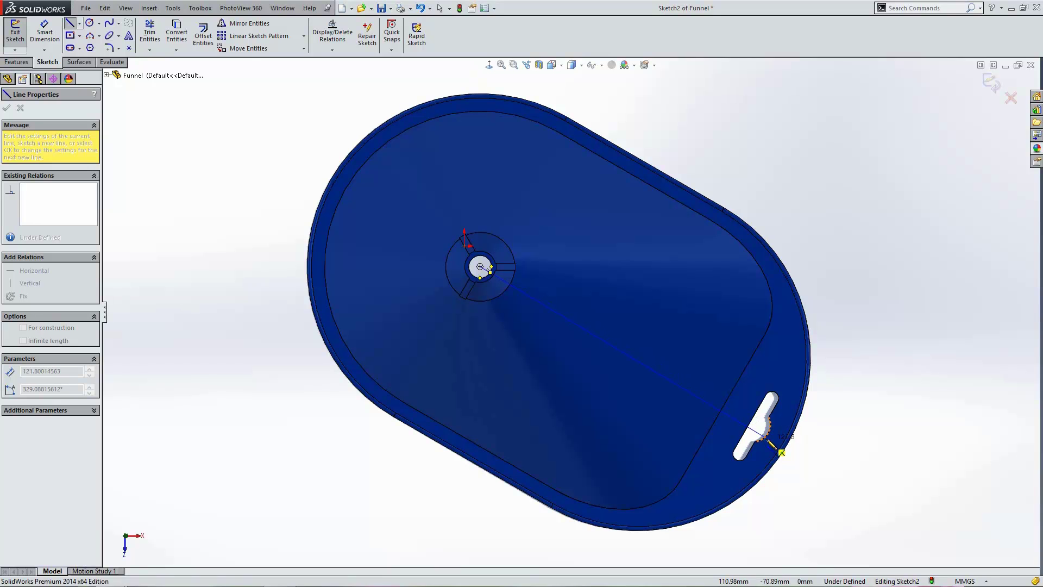
{"action": "left_click", "coordinate": [755, 426]}
{"action": "key", "text": "Escape"}
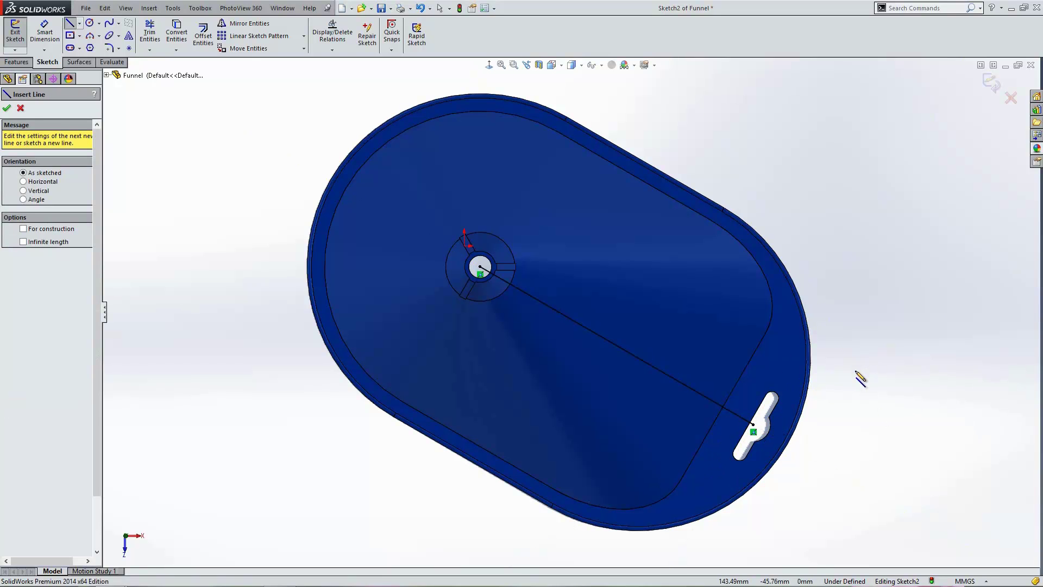
{"action": "key", "text": "Escape"}
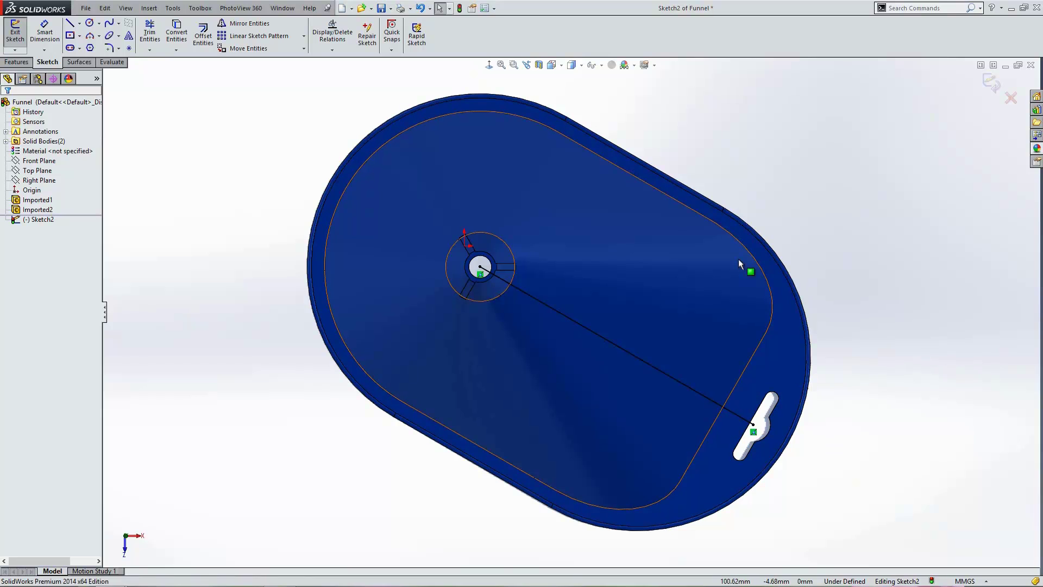
{"action": "left_click", "coordinate": [991, 82]}
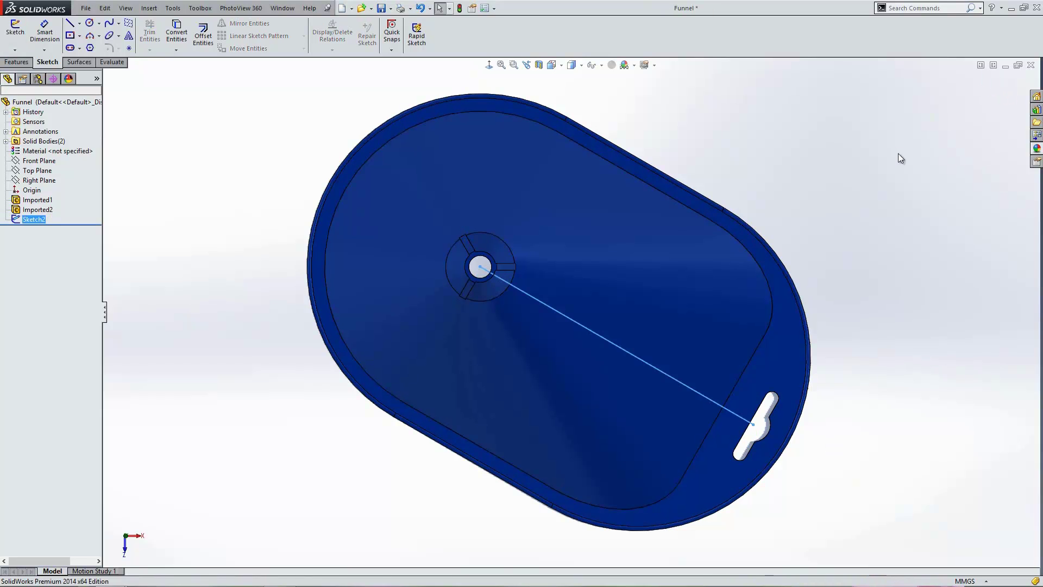
Start a new coordinate system with its origin at the spout-tip sketch point
{"action": "mouse_move", "coordinate": [624, 323]}
{"action": "middle_mouse_down"}
{"action": "mouse_move", "coordinate": [555, 301]}
{"action": "mouse_move", "coordinate": [517, 466]}
{"action": "mouse_move", "coordinate": [554, 393]}
{"action": "middle_mouse_up"}
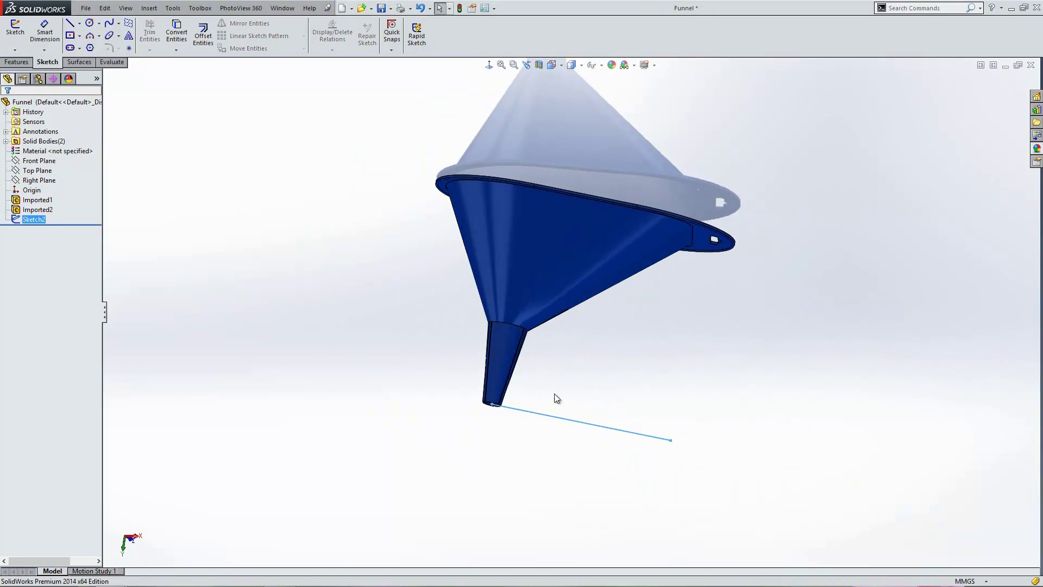
{"action": "scroll", "coordinate": [554, 393], "scroll_direction": "down", "scroll_amount": 3}
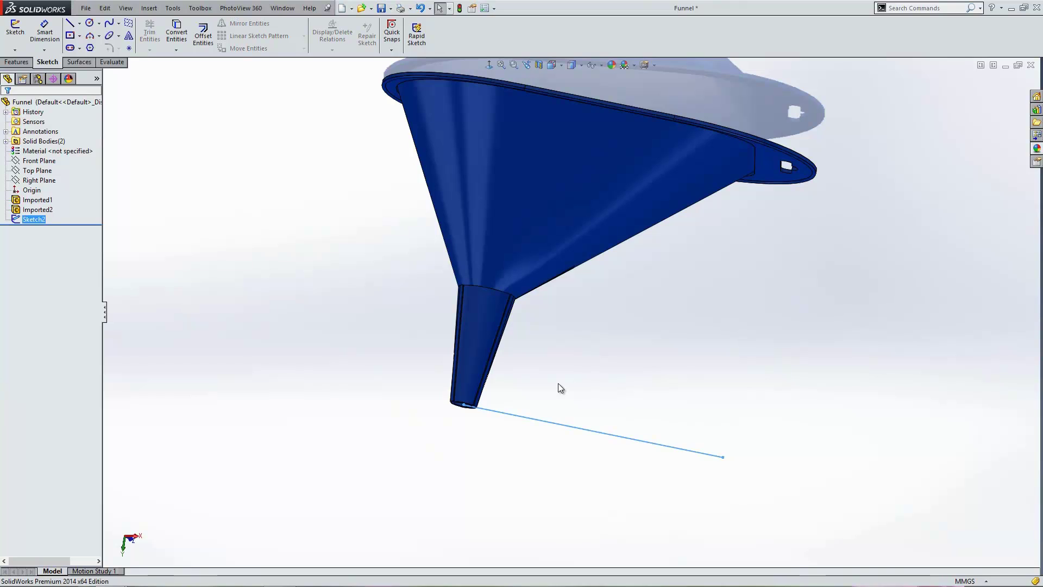
{"action": "left_click", "coordinate": [14, 63]}
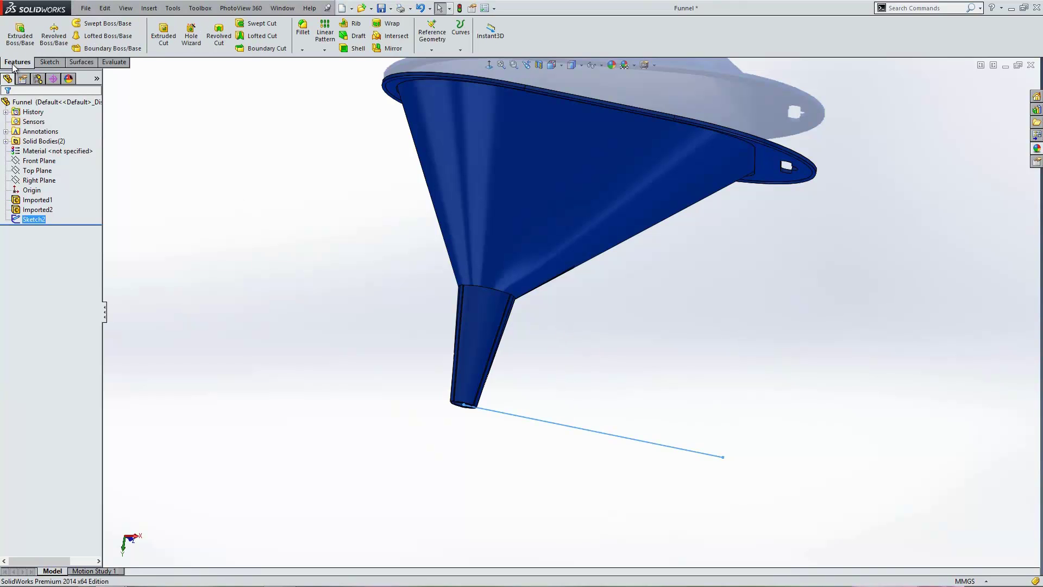
{"action": "left_click", "coordinate": [438, 45]}
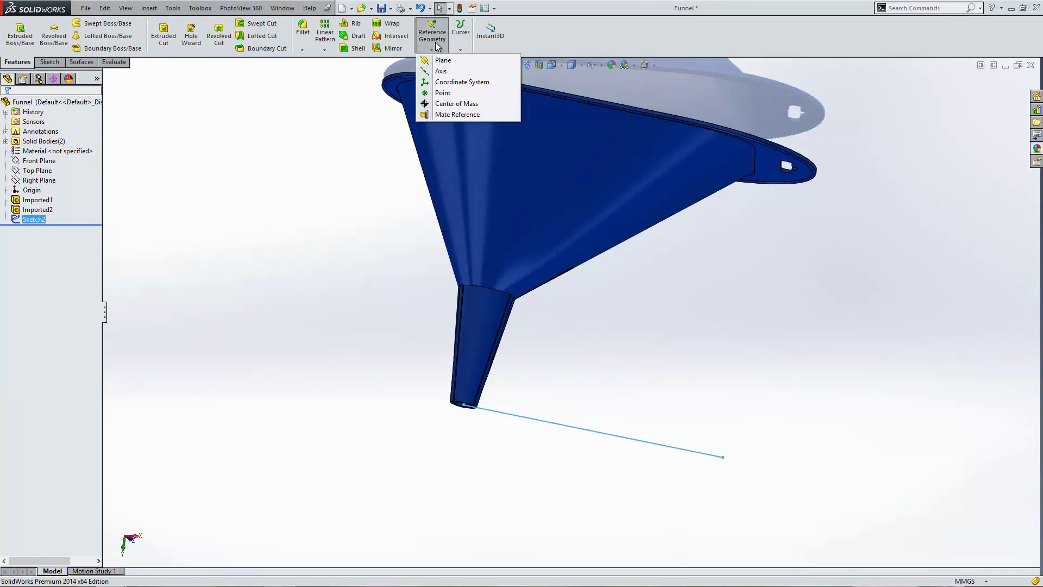
{"action": "left_click", "coordinate": [450, 82]}
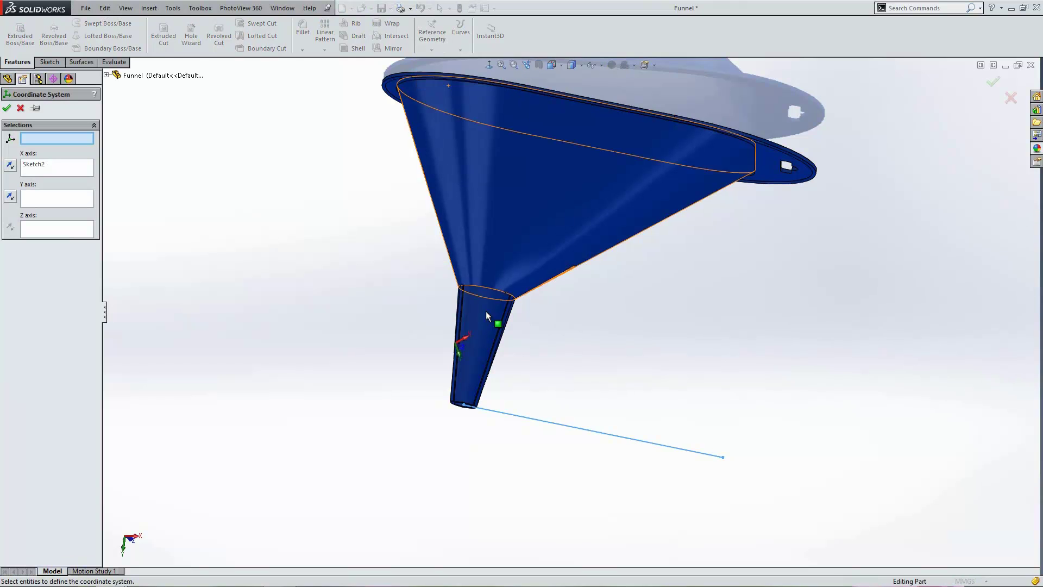
{"action": "scroll", "coordinate": [480, 402], "scroll_direction": "down", "scroll_amount": 5}
{"action": "scroll", "coordinate": [489, 370], "scroll_direction": "down", "scroll_amount": 1}
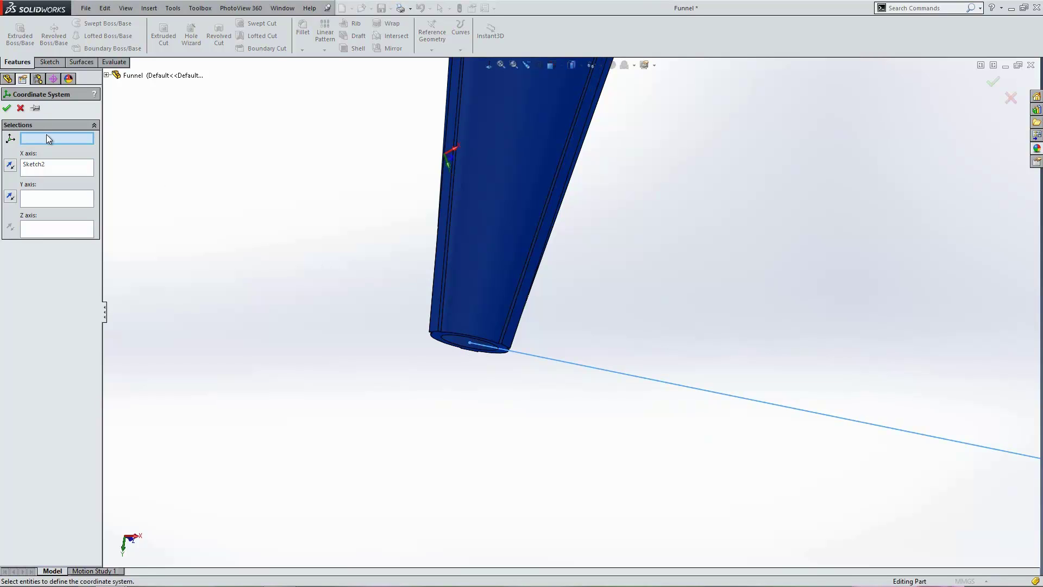
{"action": "left_click", "coordinate": [471, 343]}
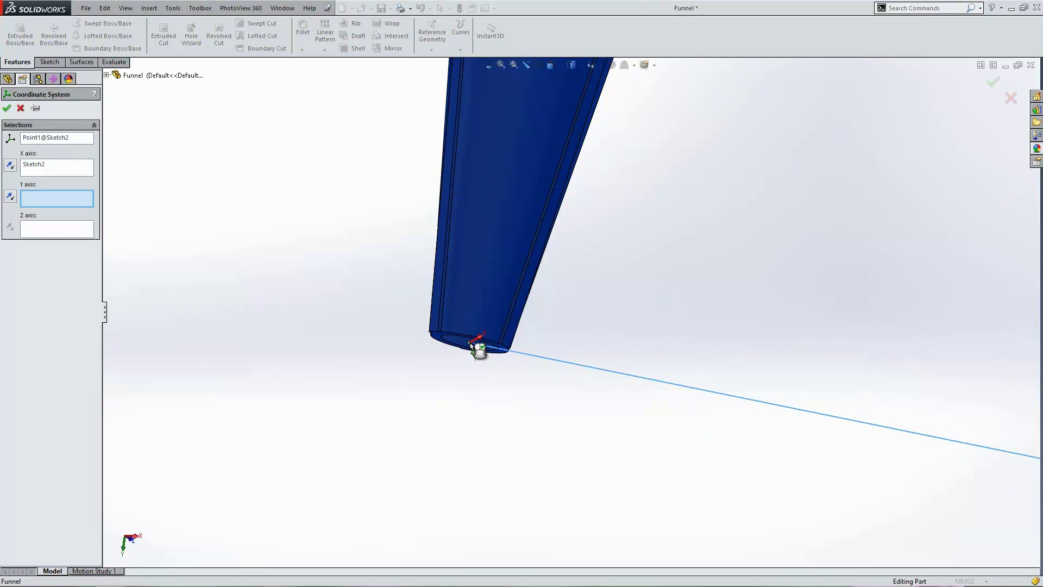
Use the sketch line as the X axis, reverse the Y axis, and accept Coordinate System2
{"action": "left_click", "coordinate": [62, 166]}
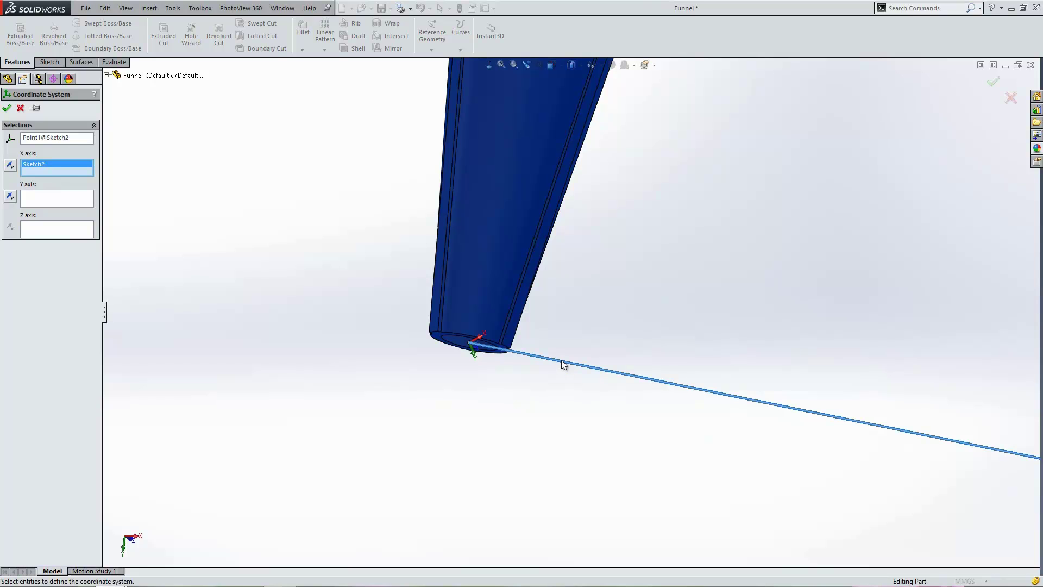
{"action": "right_click", "coordinate": [67, 165]}
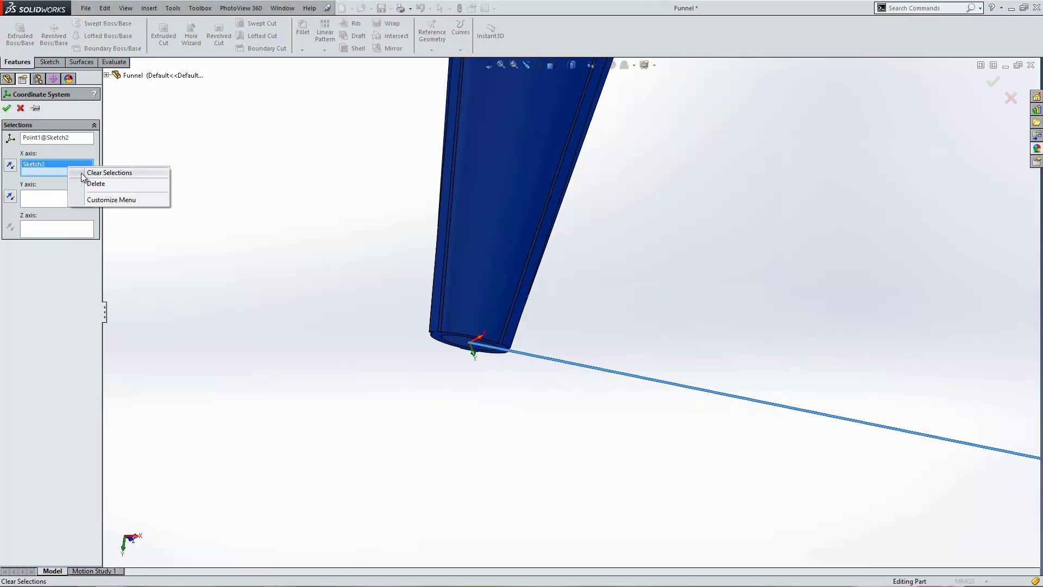
{"action": "left_click", "coordinate": [86, 182]}
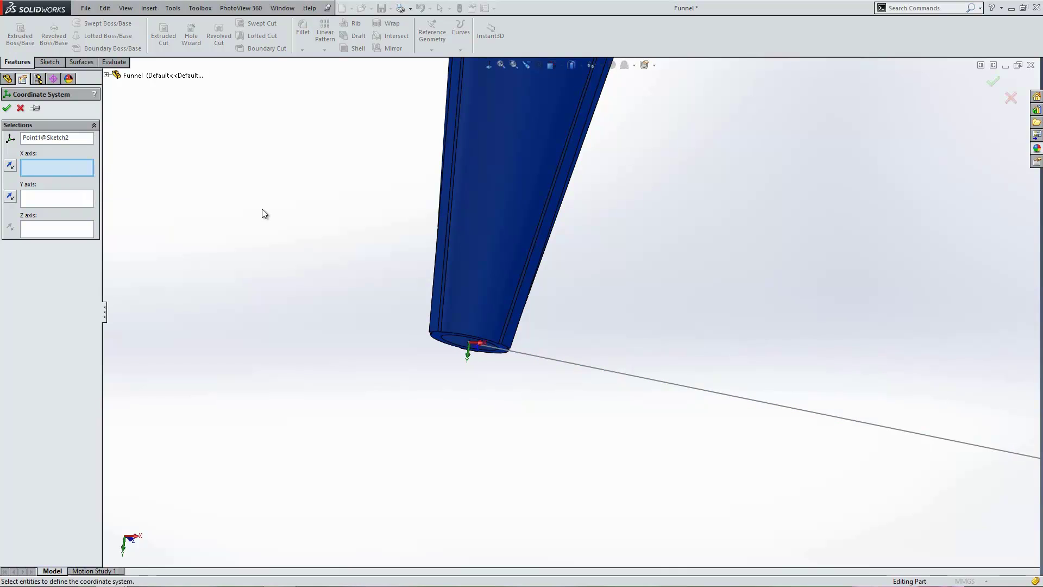
{"action": "left_click", "coordinate": [555, 360]}
{"action": "mouse_move", "coordinate": [530, 388]}
{"action": "middle_mouse_down"}
{"action": "mouse_move", "coordinate": [538, 322]}
{"action": "mouse_move", "coordinate": [527, 255]}
{"action": "mouse_move", "coordinate": [441, 253]}
{"action": "middle_mouse_up"}
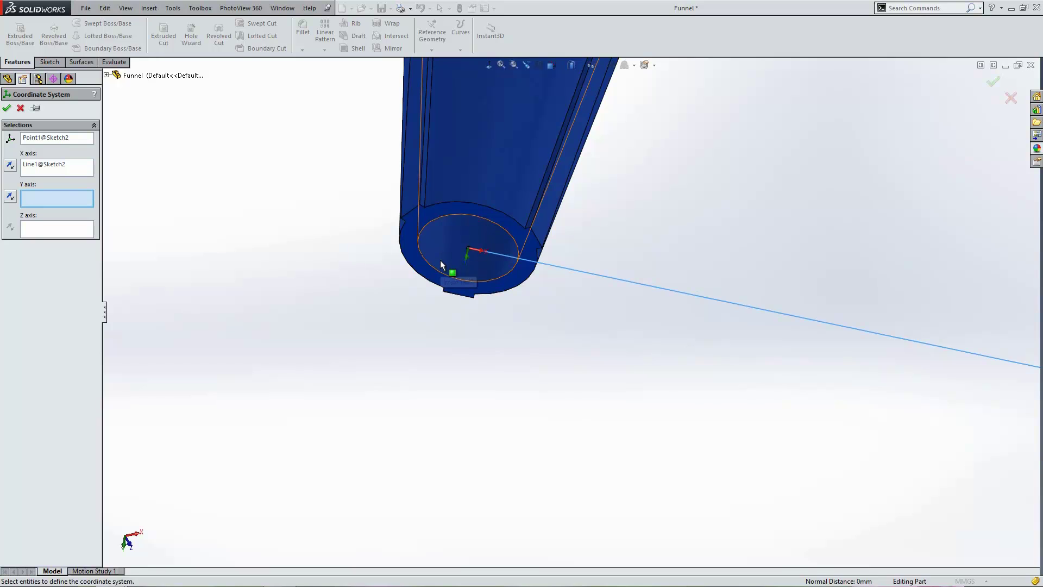
{"action": "left_click", "coordinate": [10, 197]}
{"action": "middle_click_drag", "start_coordinate": [549, 263], "coordinate": [570, 283]}
{"action": "middle_click_drag", "start_coordinate": [404, 386], "coordinate": [475, 367]}
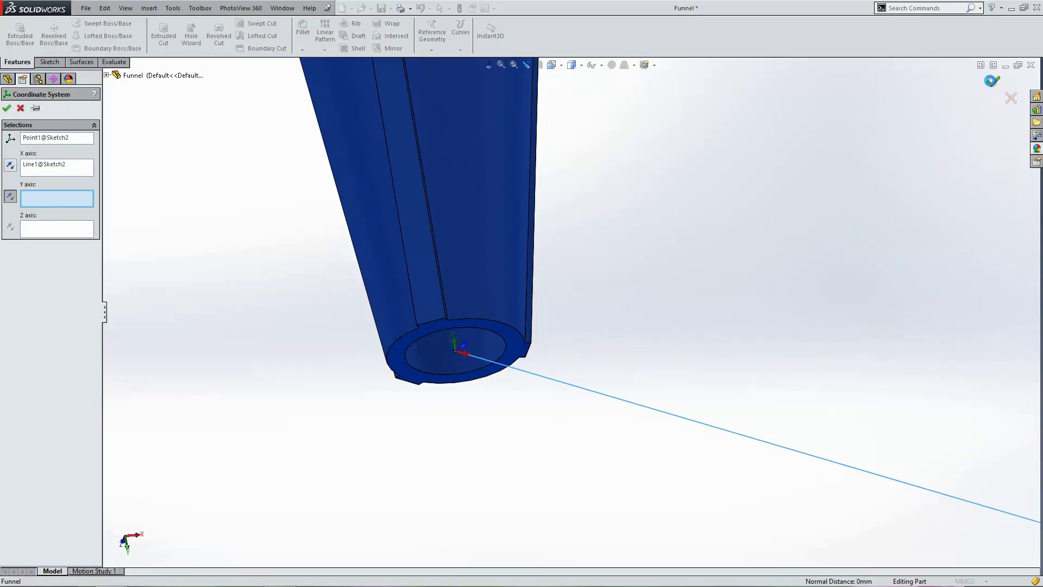
{"action": "left_click", "coordinate": [993, 82]}
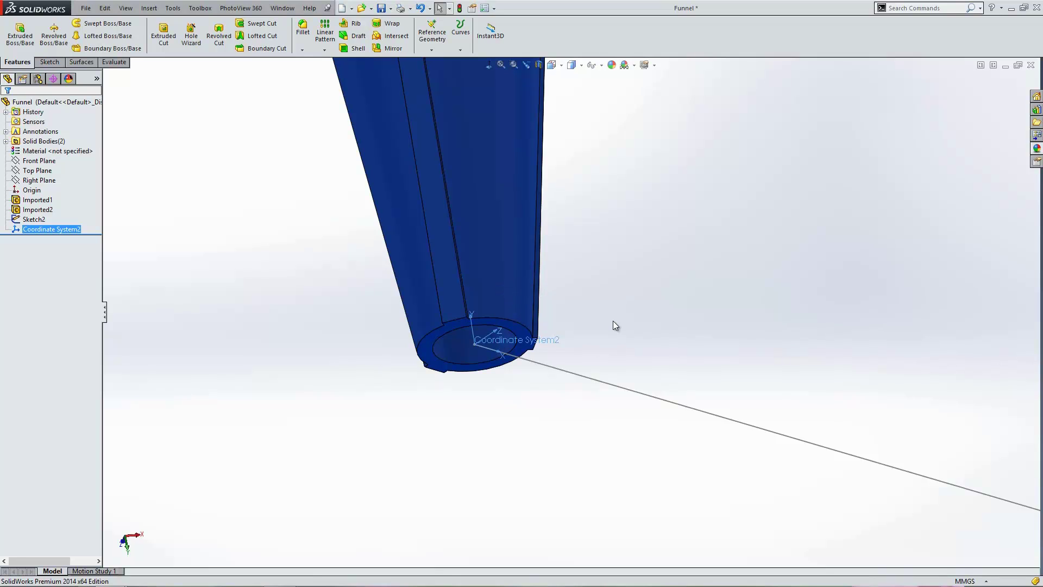
Begin Save As for the funnel with STEP AP203 (*.step;*.stp) as the file type
{"action": "left_click", "coordinate": [86, 8]}
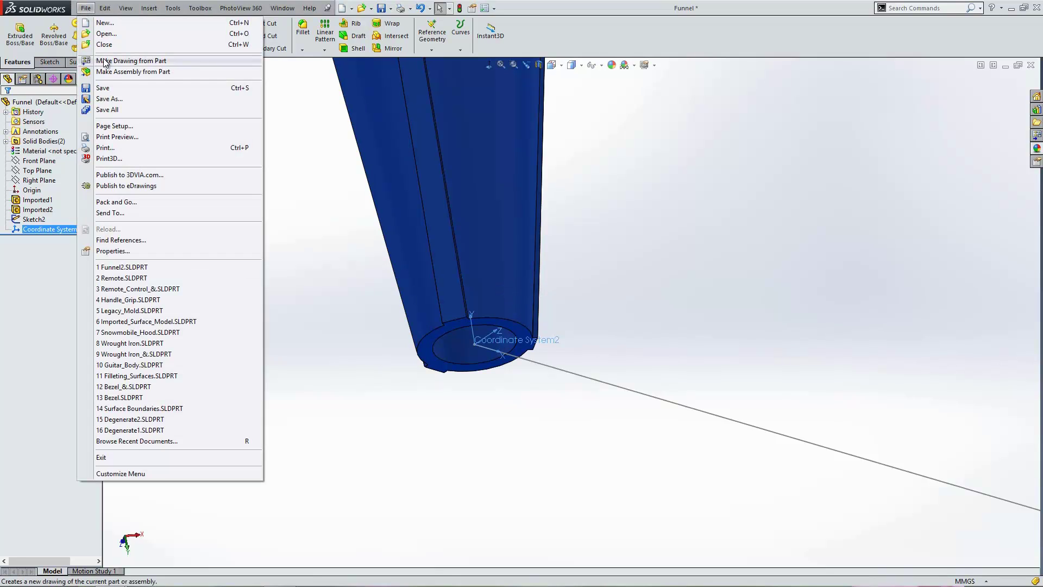
{"action": "left_click", "coordinate": [109, 98]}
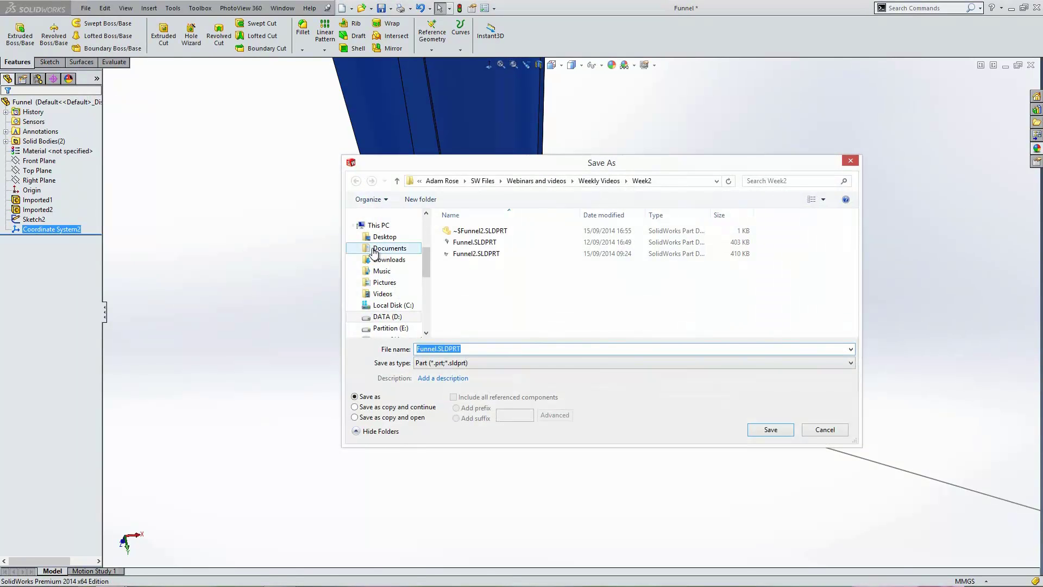
{"action": "left_click", "coordinate": [465, 363]}
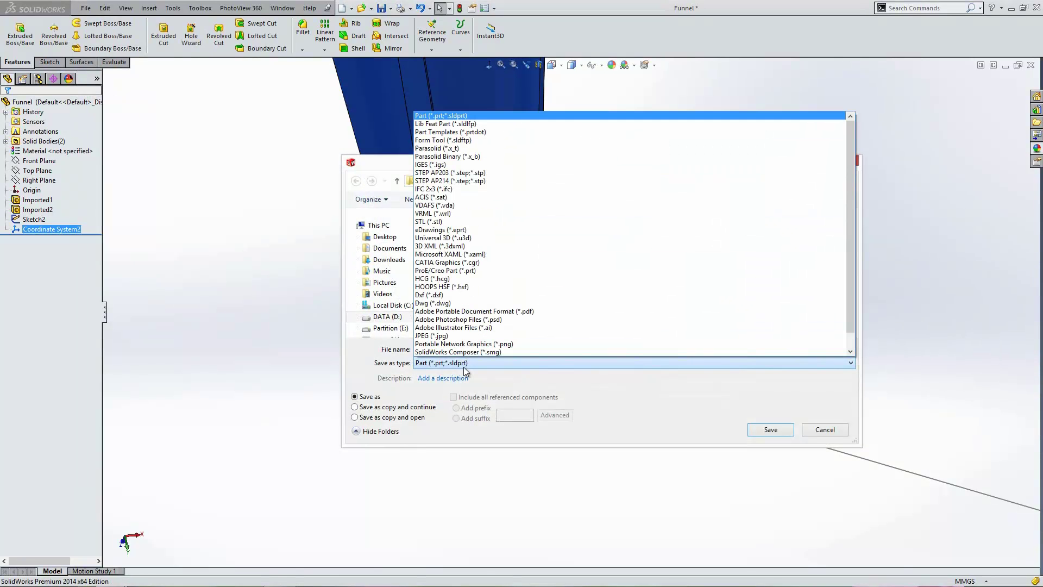
{"action": "key", "text": "Down"}
{"action": "key", "text": "Down"}
{"action": "key", "text": "Down"}
{"action": "key", "text": "Down"}
{"action": "key", "text": "Down"}
{"action": "key", "text": "Down"}
{"action": "key", "text": "Down"}
{"action": "key", "text": "Down"}
{"action": "key", "text": "Down"}
{"action": "key", "text": "Down"}
{"action": "key", "text": "Down"}
{"action": "key", "text": "Down"}
{"action": "key", "text": "Down"}
{"action": "key", "text": "Down"}
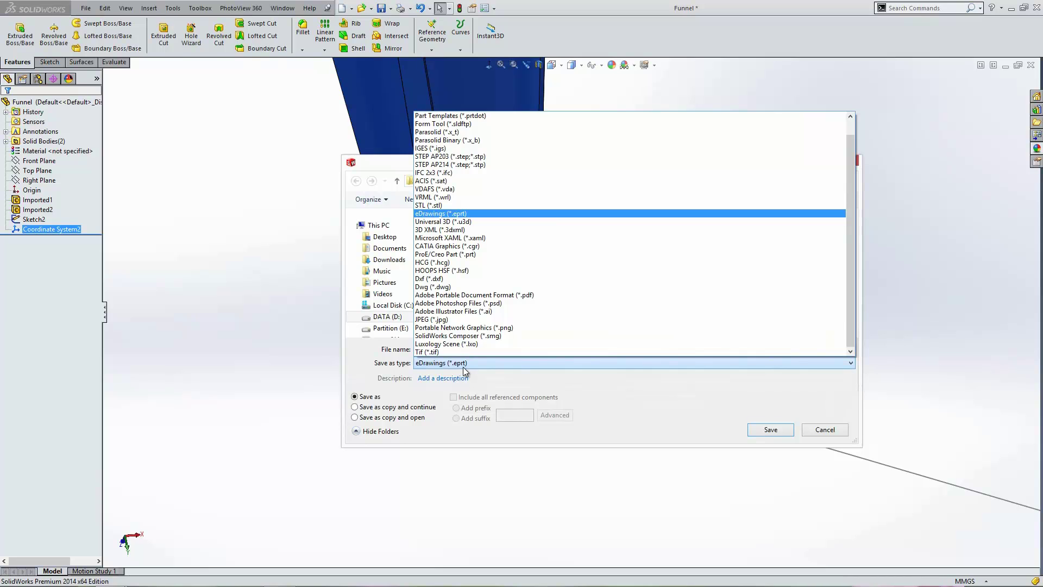
{"action": "left_click", "coordinate": [478, 157]}
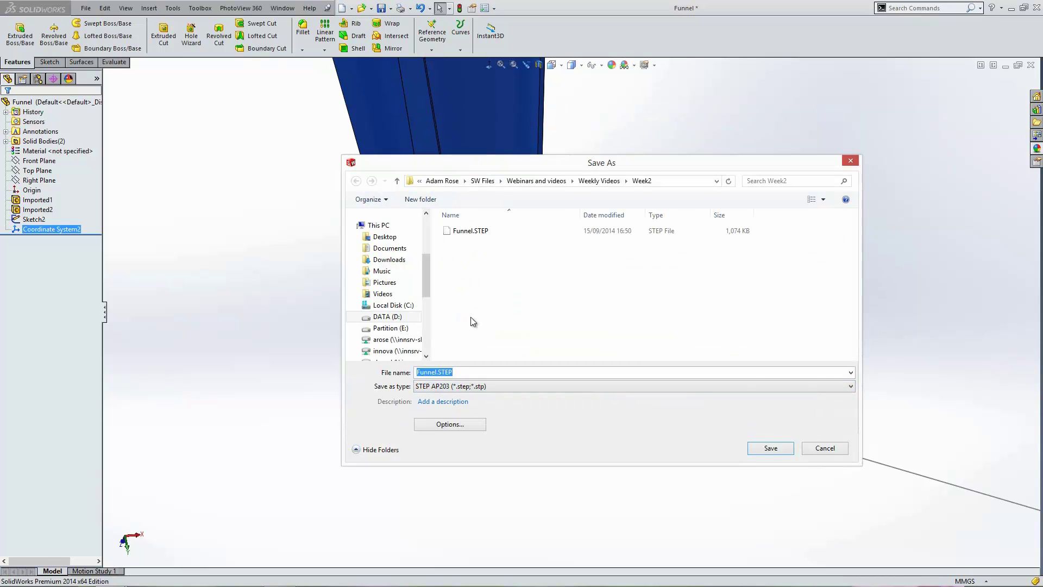
Set the STEP output coordinate system to Coordinate System2 and save Funnel.STEP
{"action": "left_click", "coordinate": [458, 424]}
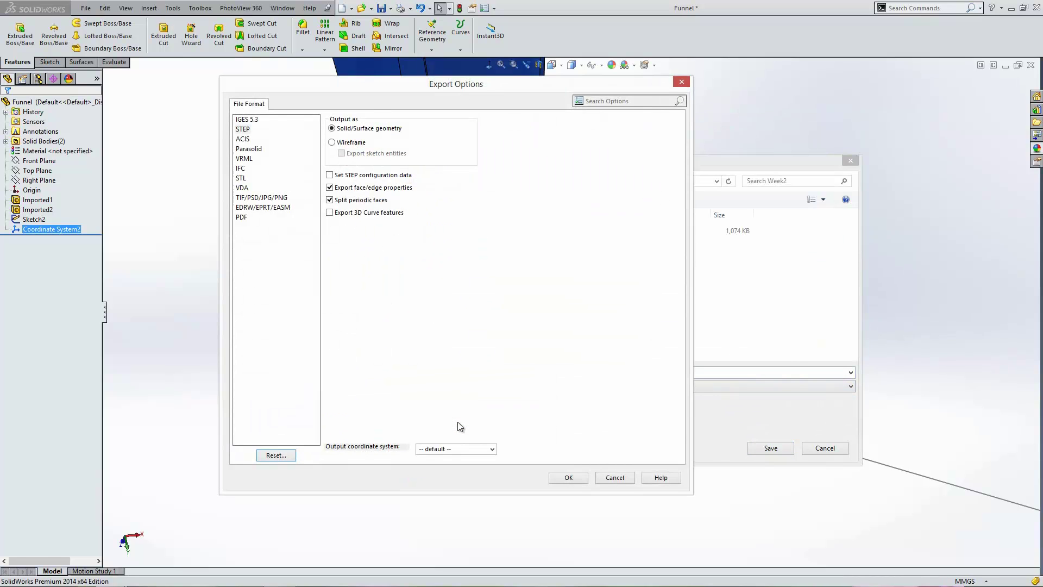
{"action": "left_click", "coordinate": [492, 448]}
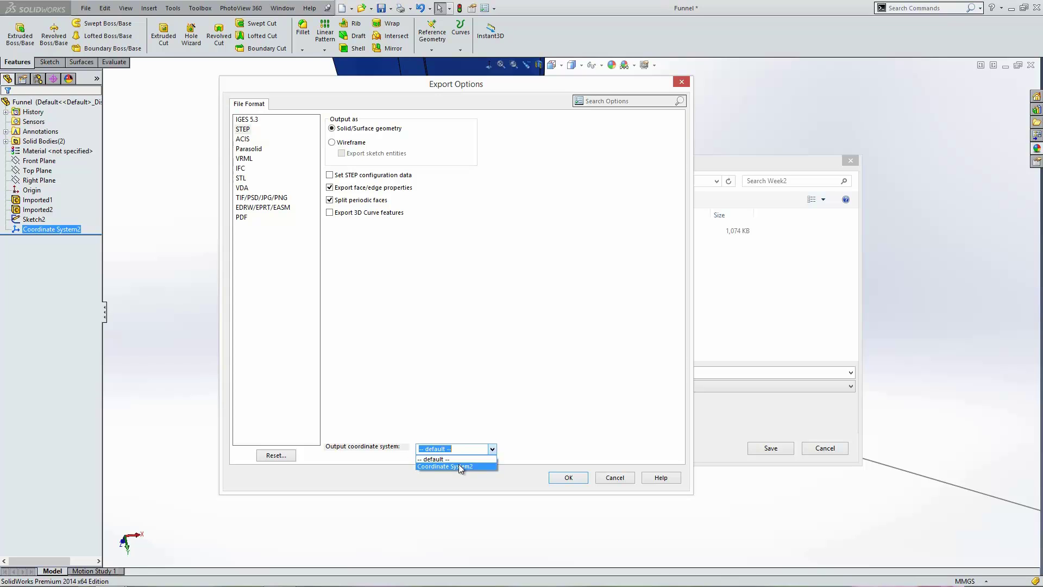
{"action": "left_click", "coordinate": [568, 479]}
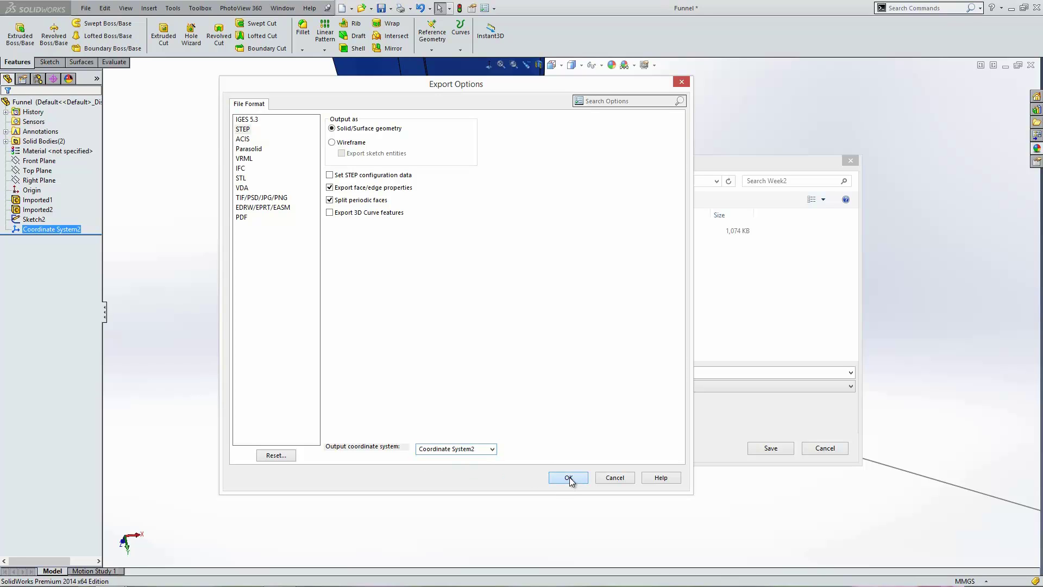
{"action": "left_click", "coordinate": [771, 448]}
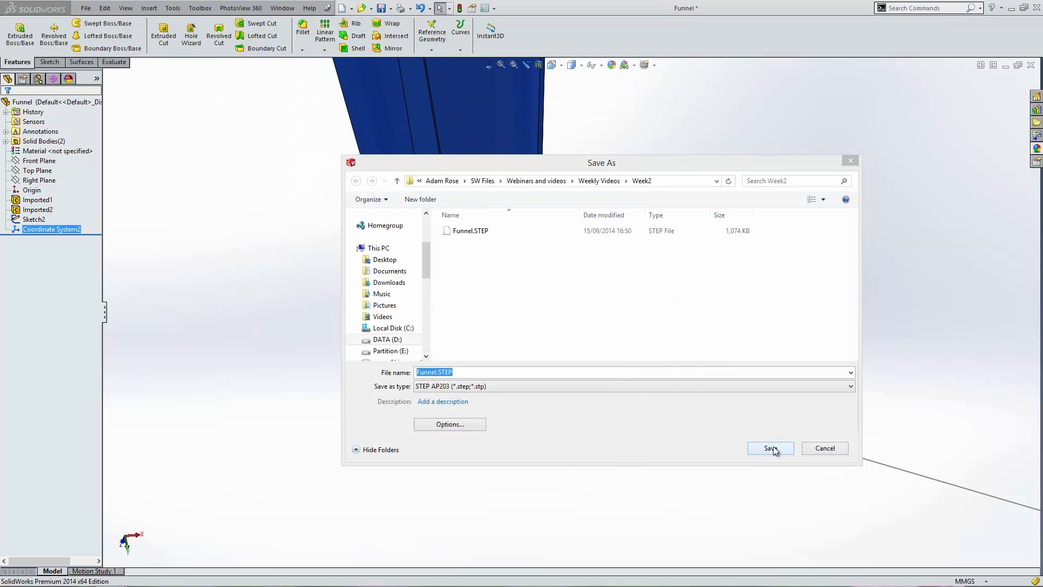
Overwrite Funnel.STEP, check Coordinate System2 in trimetric view, and switch to Funnel2.SLDPRT
{"action": "left_click", "coordinate": [552, 302]}
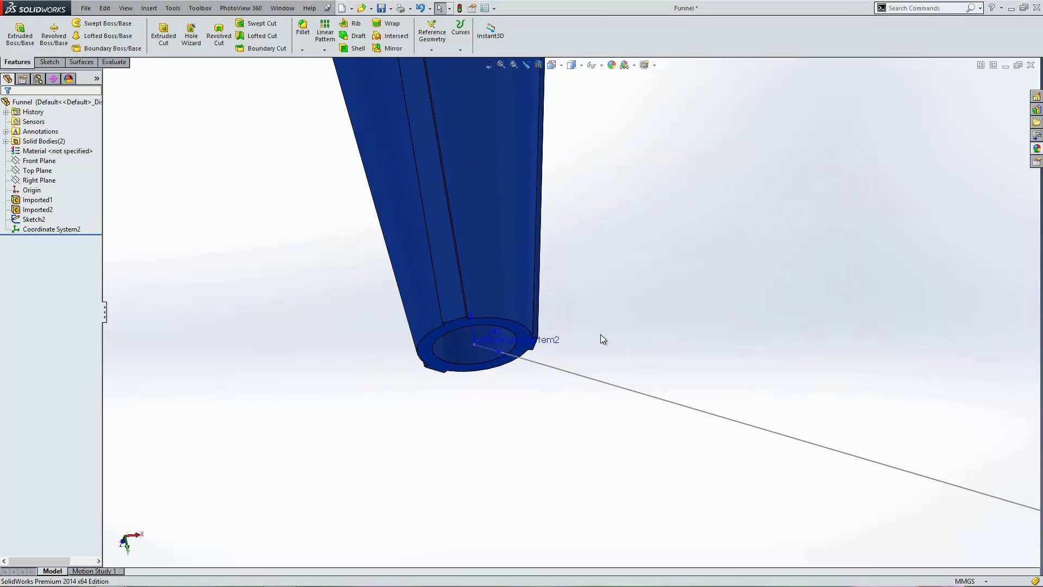
{"action": "left_click", "coordinate": [492, 343]}
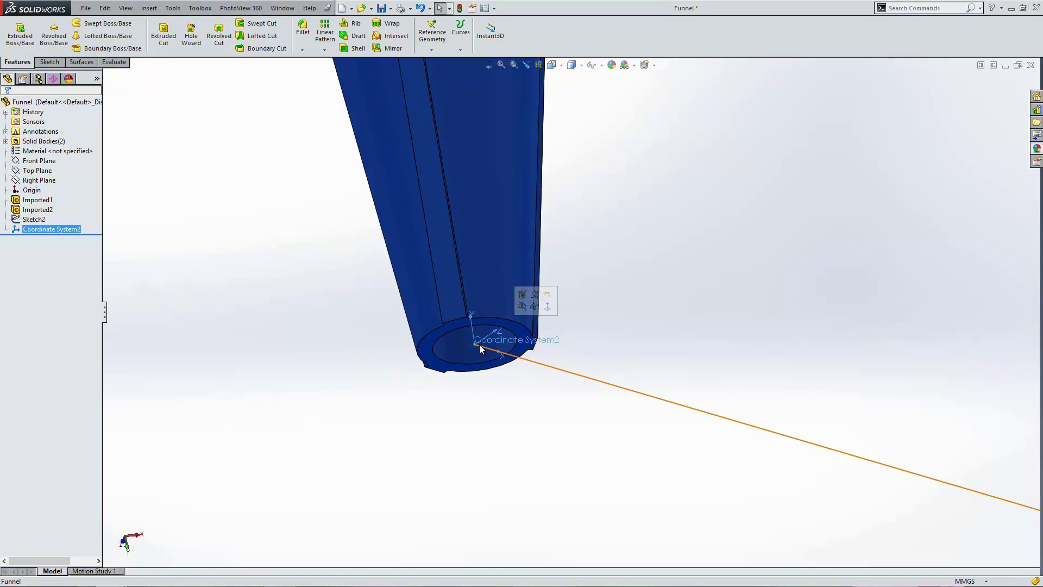
{"action": "right_click_drag", "start_coordinate": [617, 313], "coordinate": [654, 280]}
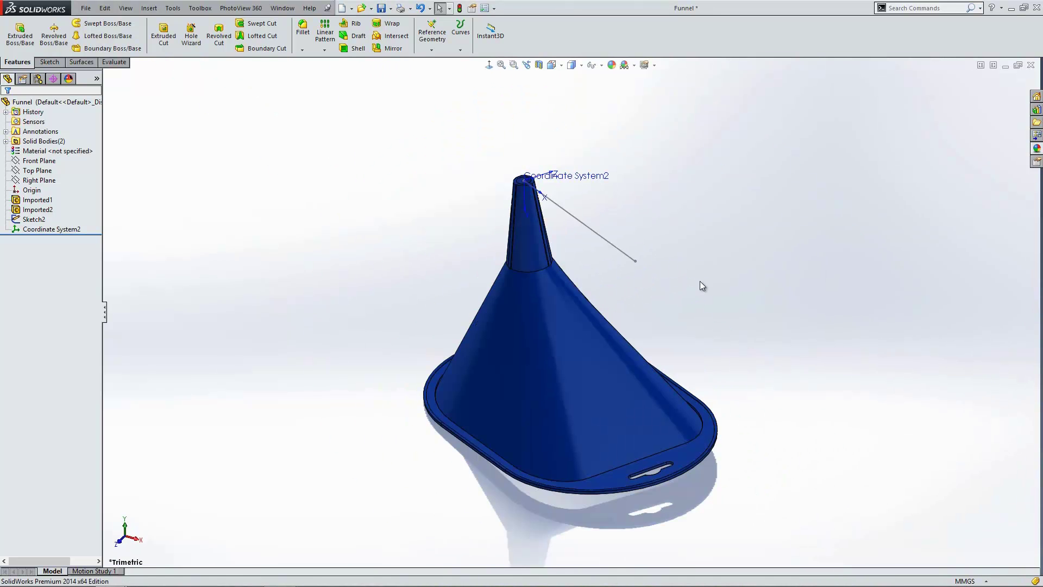
{"action": "key", "text": "ctrl+Tab"}
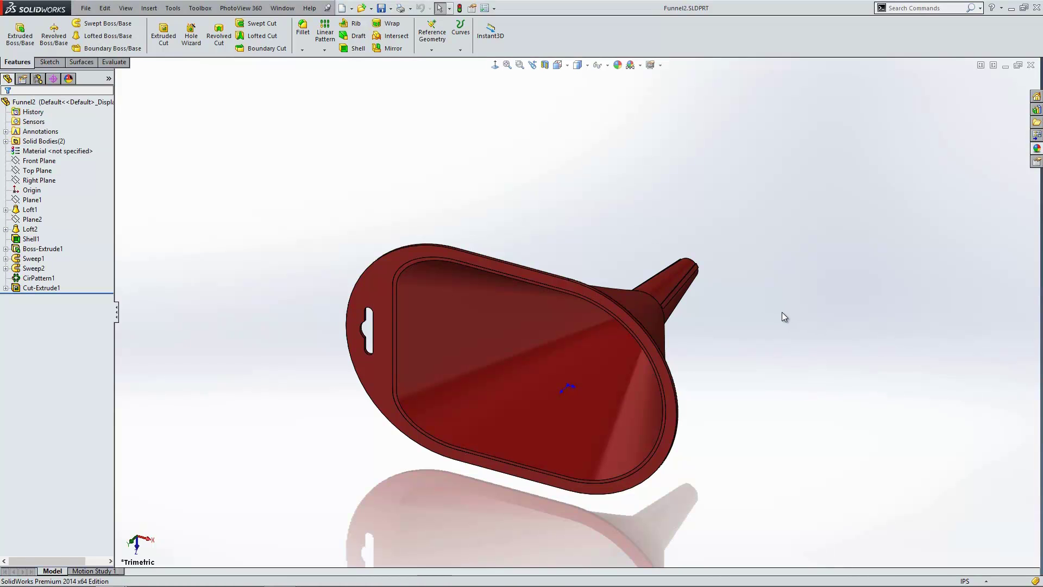
Orient Funnel2 to the Front view and assign that orientation as the Top standard view
{"action": "key", "text": "space"}
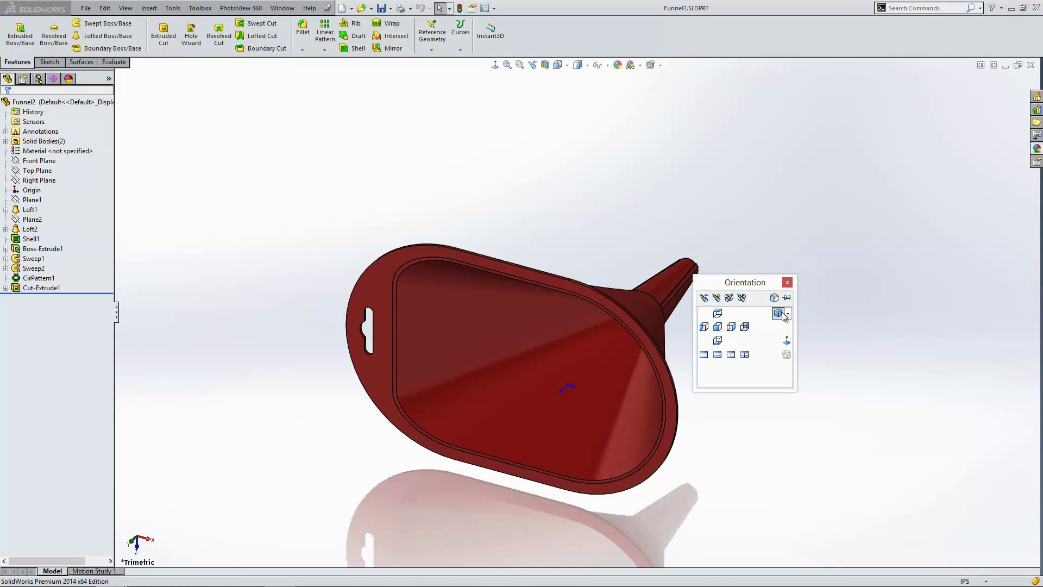
{"action": "left_click", "coordinate": [721, 327]}
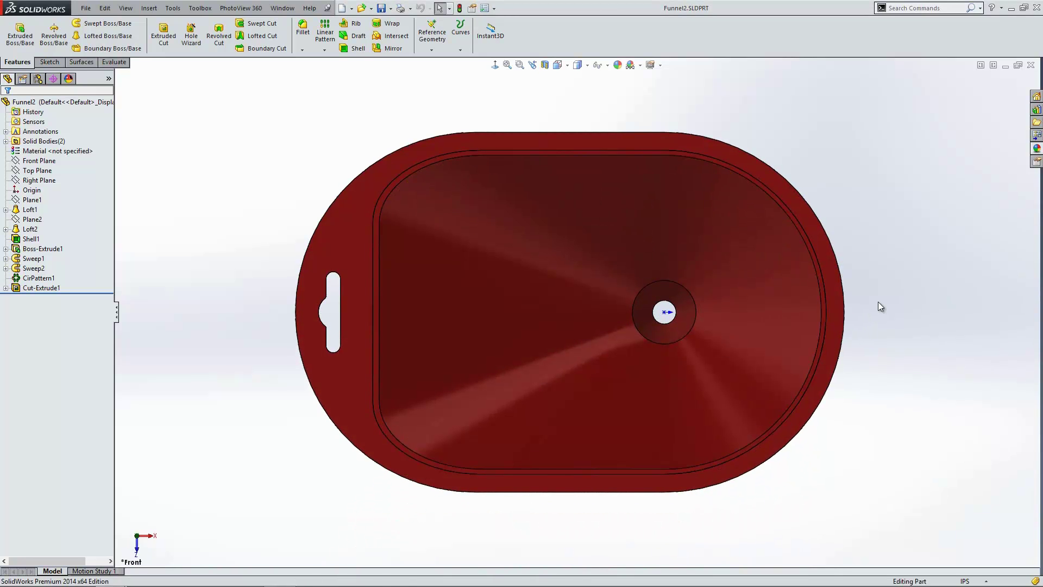
{"action": "key", "text": "space"}
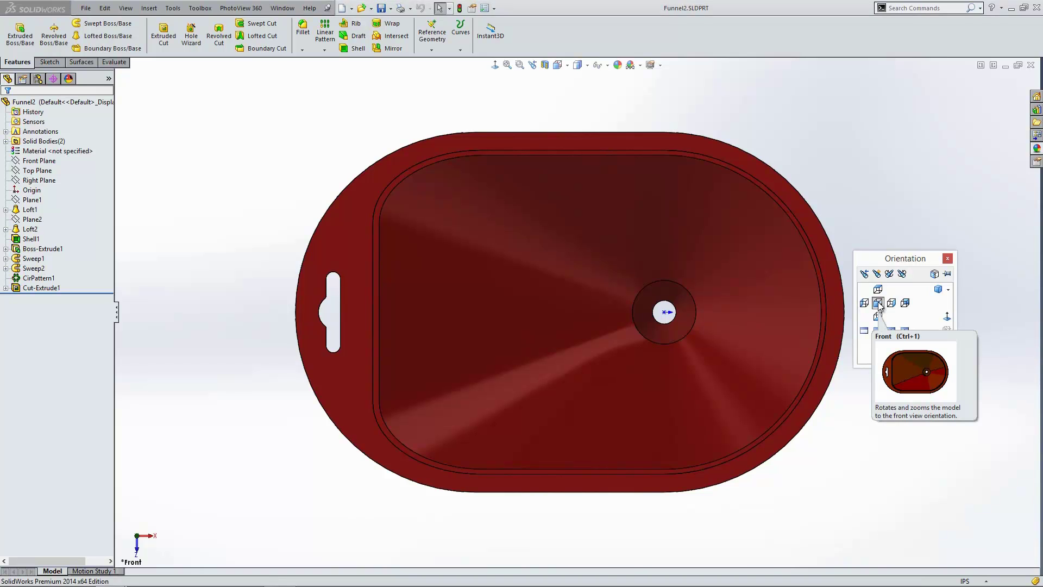
{"action": "left_click", "coordinate": [891, 275]}
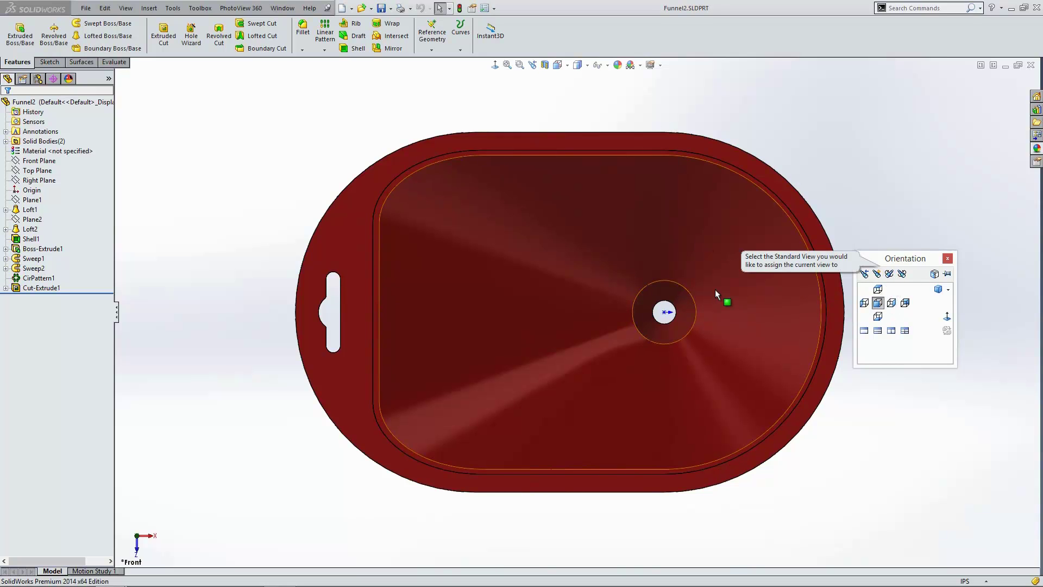
{"action": "left_click", "coordinate": [877, 291]}
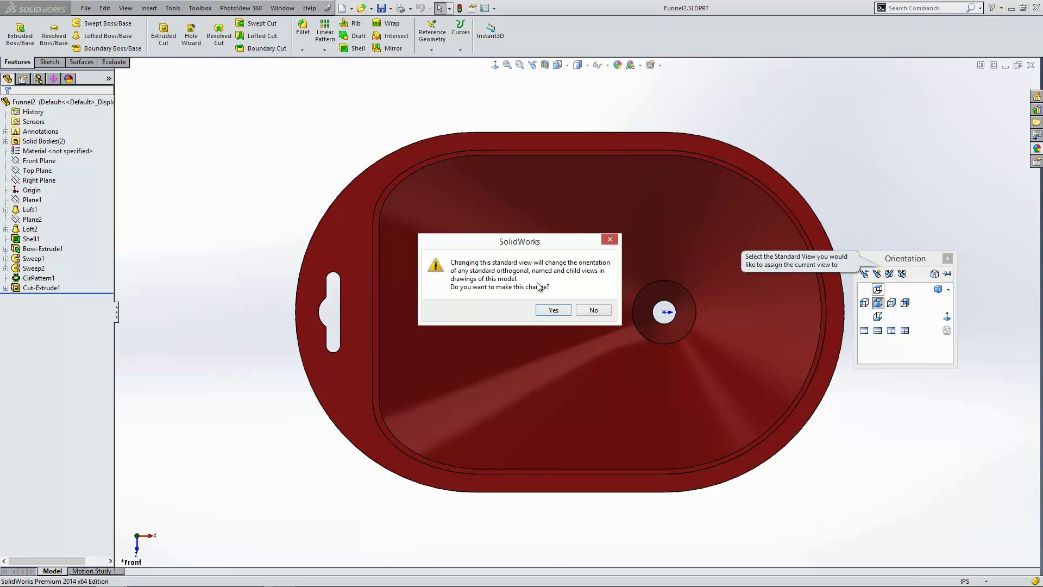
{"action": "left_click", "coordinate": [553, 309]}
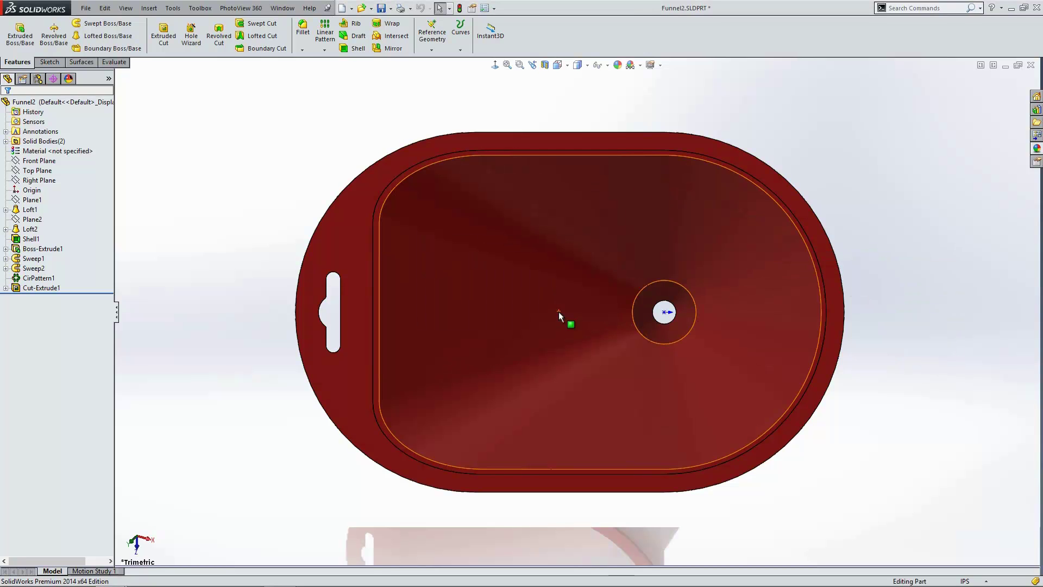
{"action": "key", "text": "space"}
Show Funnel2 in the new Top view, then Isometric, with the oval rim upright on top
{"action": "left_click", "coordinate": [901, 317]}
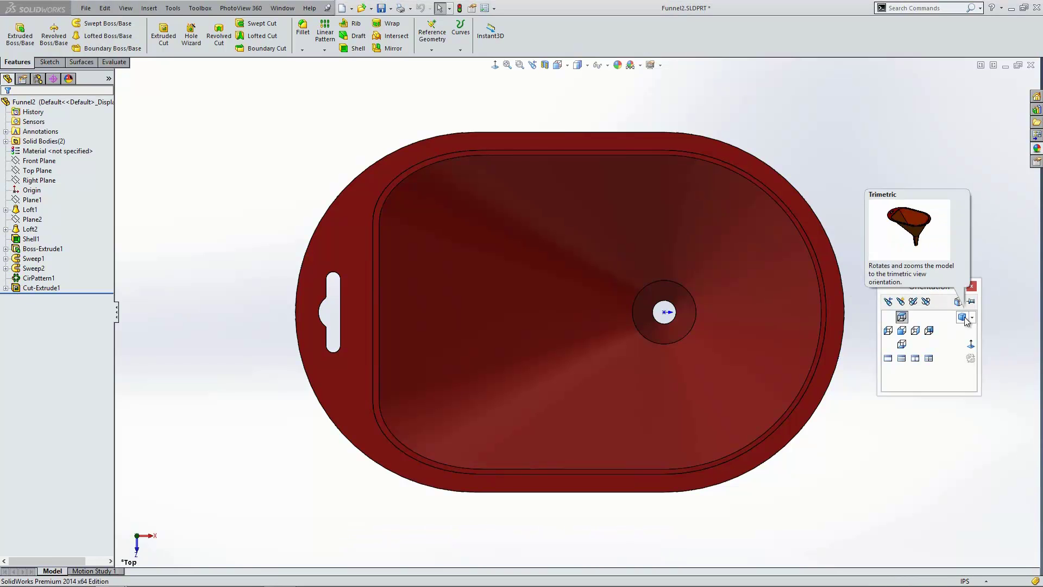
{"action": "left_click", "coordinate": [971, 317]}
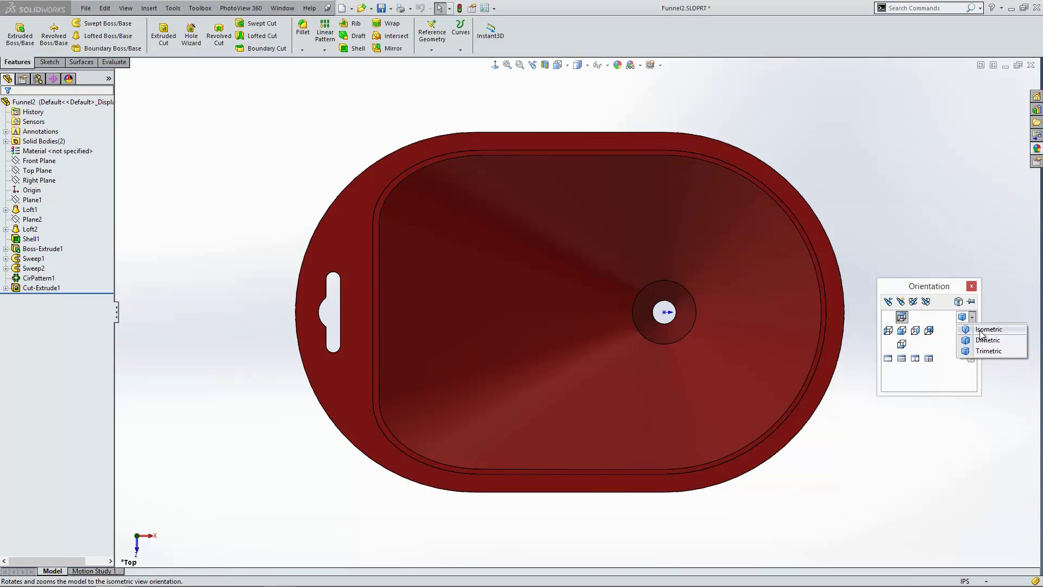
{"action": "left_click", "coordinate": [980, 332]}
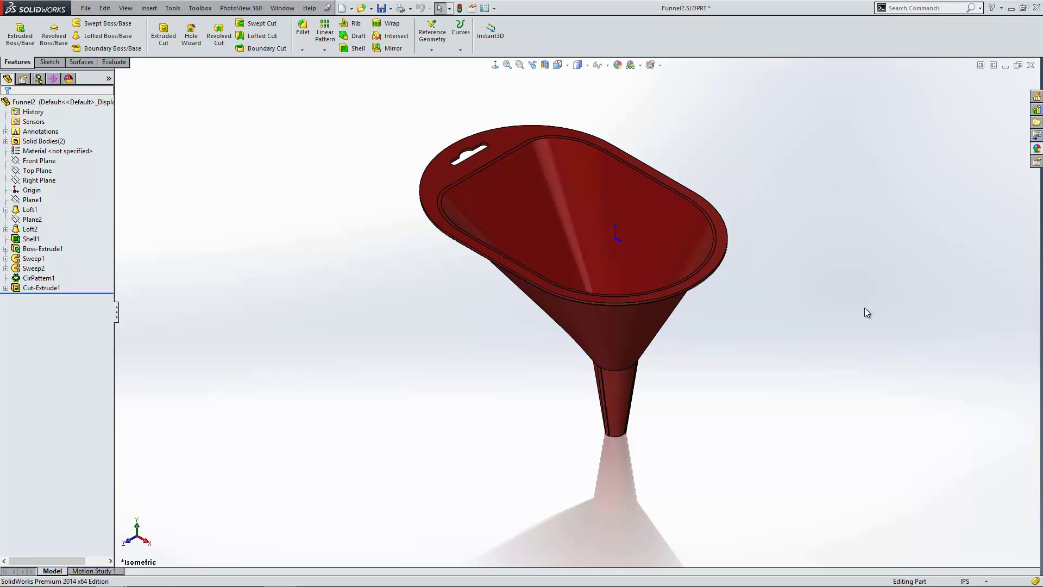
{"action": "key", "text": "space"}
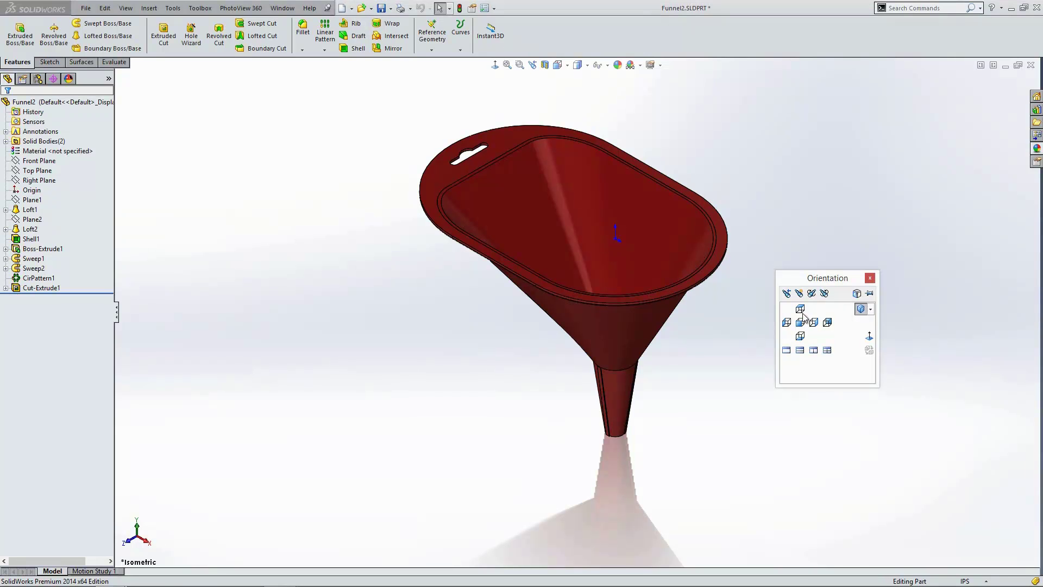
{"action": "left_click", "coordinate": [870, 277]}
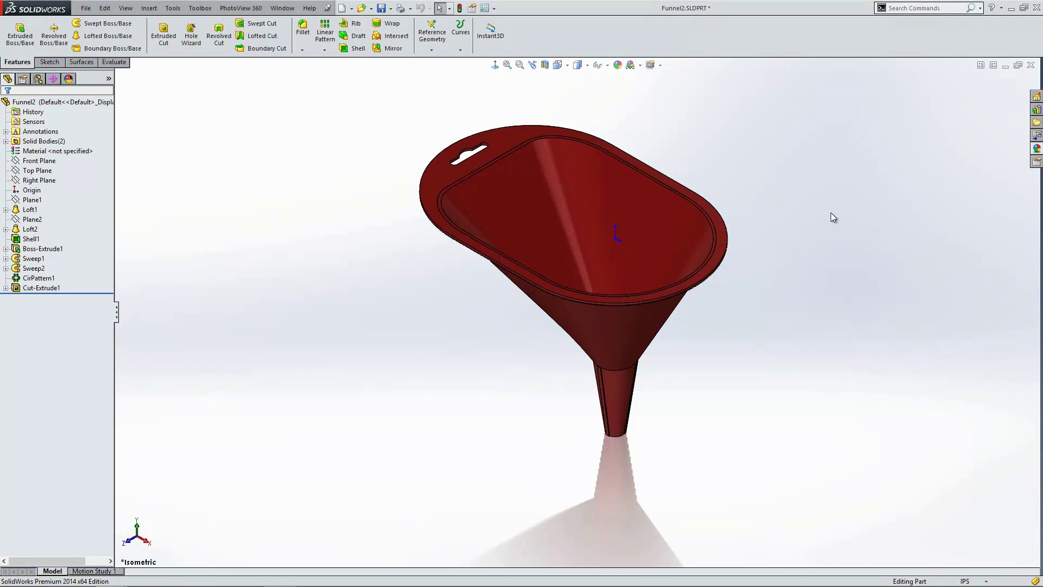